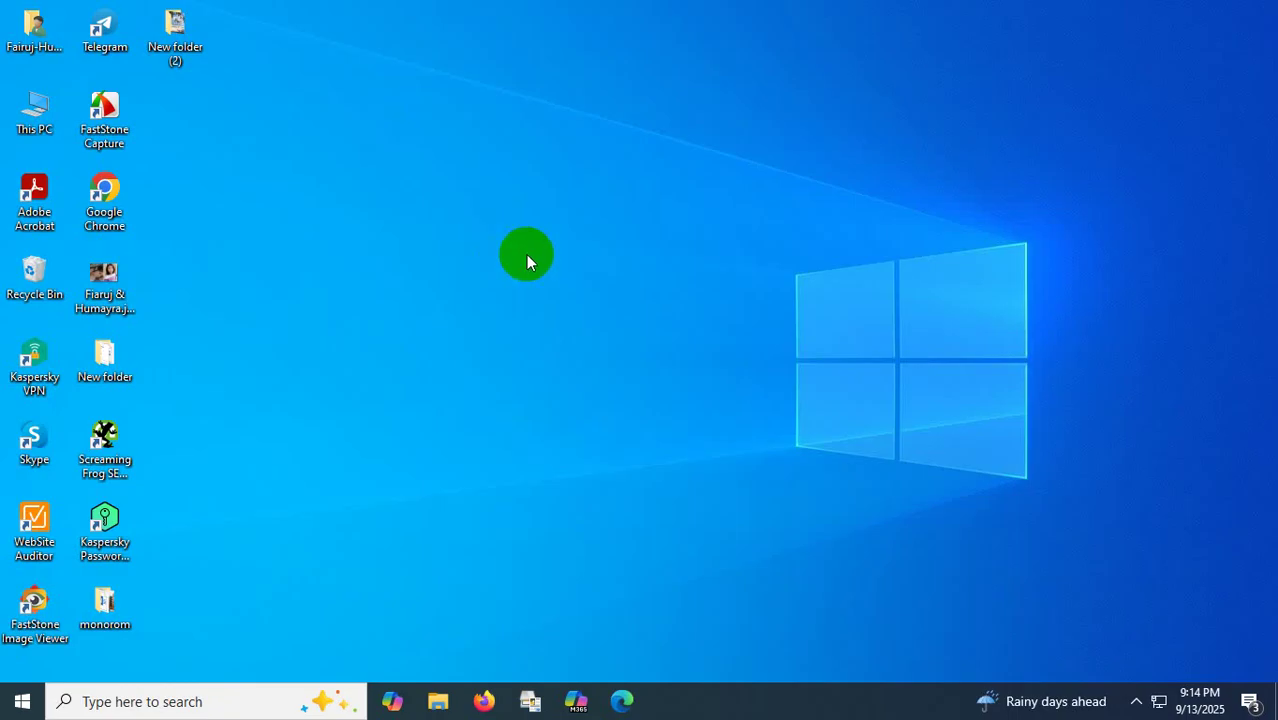
Launch Chrome, search Google for 'pantheon login' and open the Pantheon Dashboard login result.
double_click(105, 192)
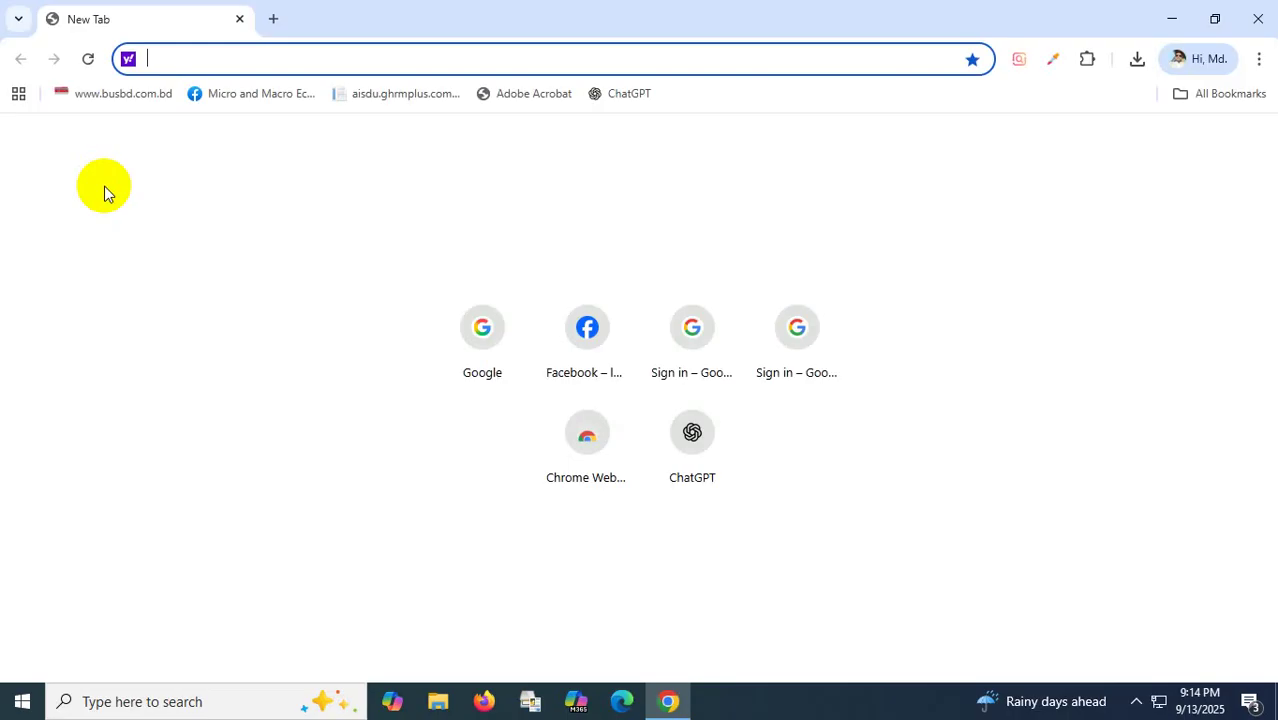
click(478, 331)
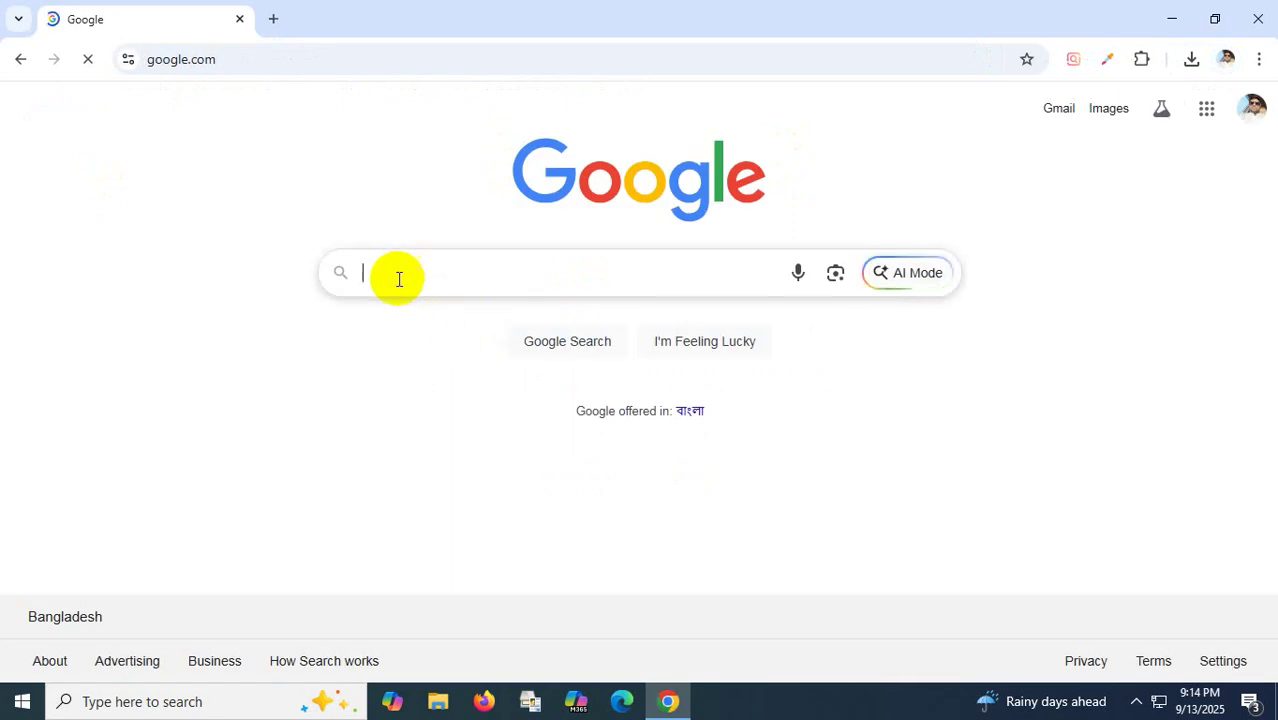
click(399, 279)
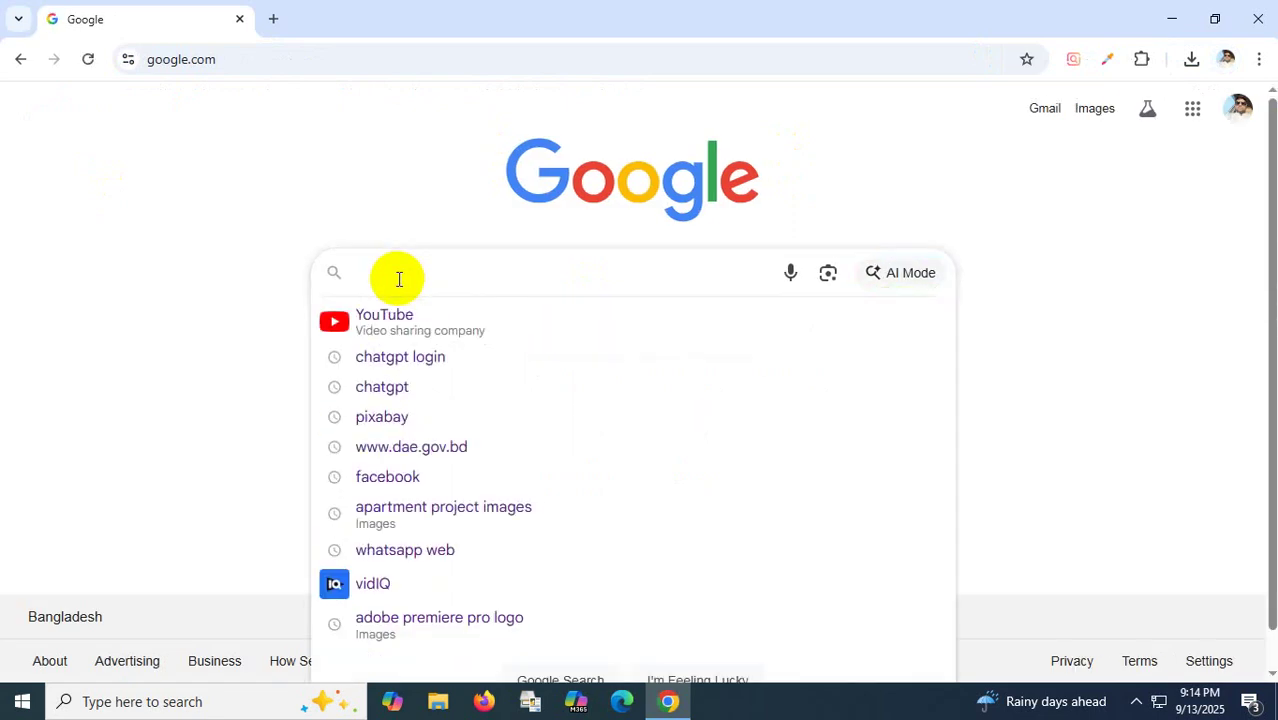
text(pa)
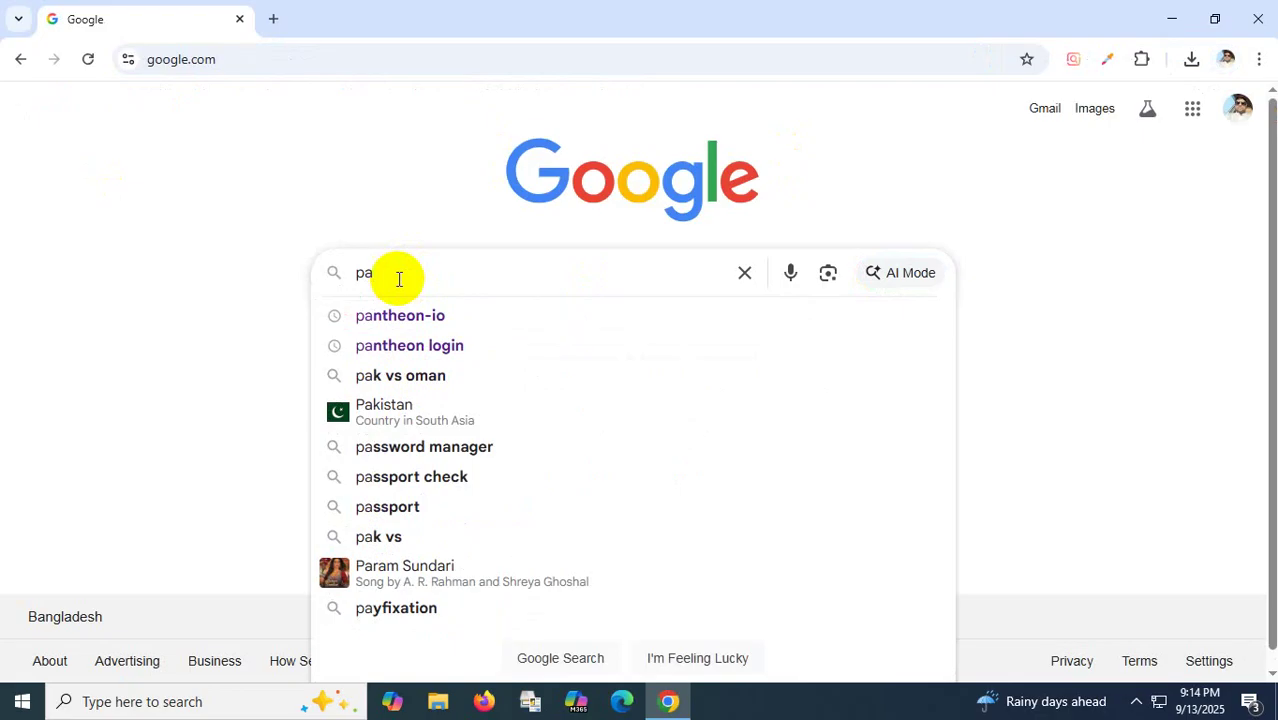
click(402, 346)
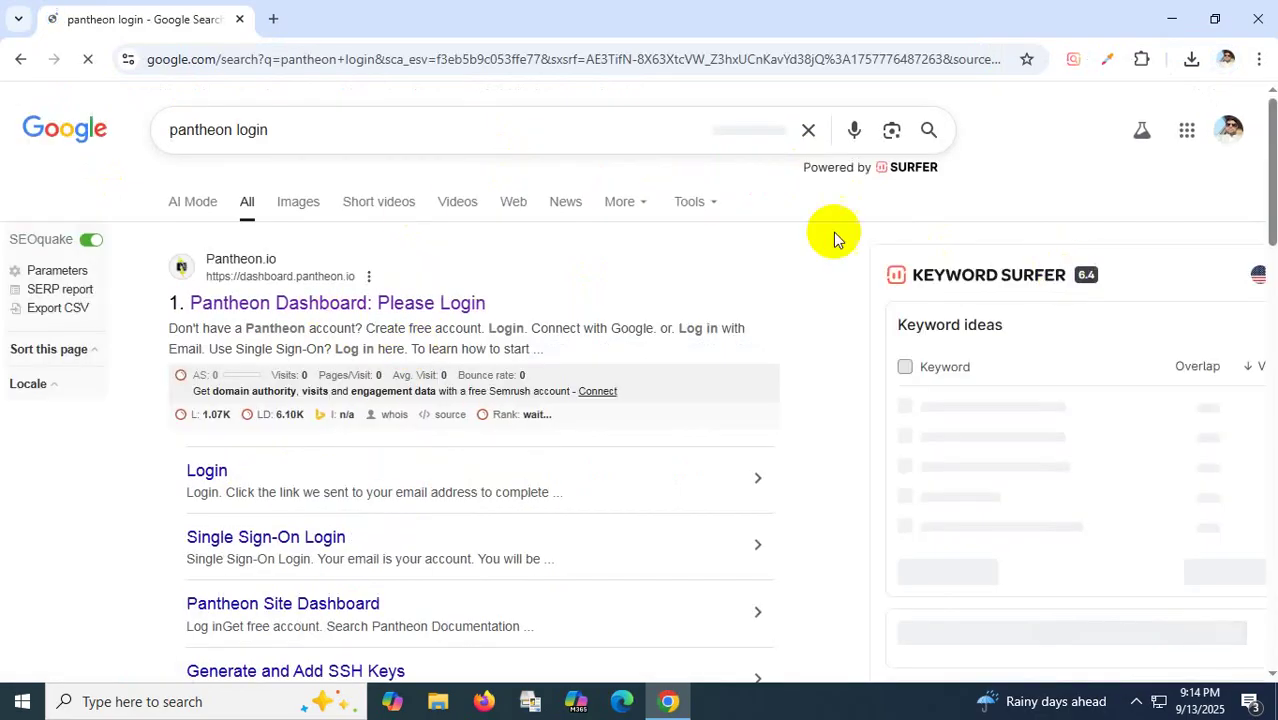
click(311, 304)
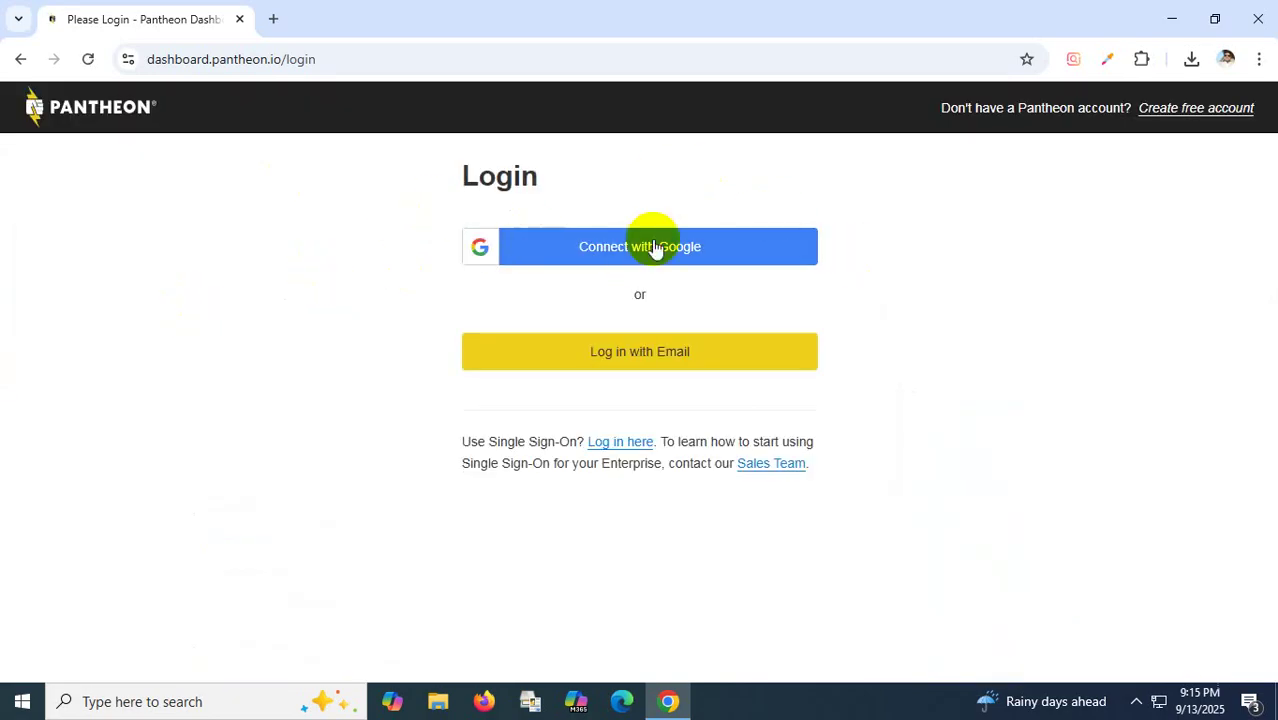
Log in with e-mail, filling the account address via autofill, then entering the password.
click(648, 357)
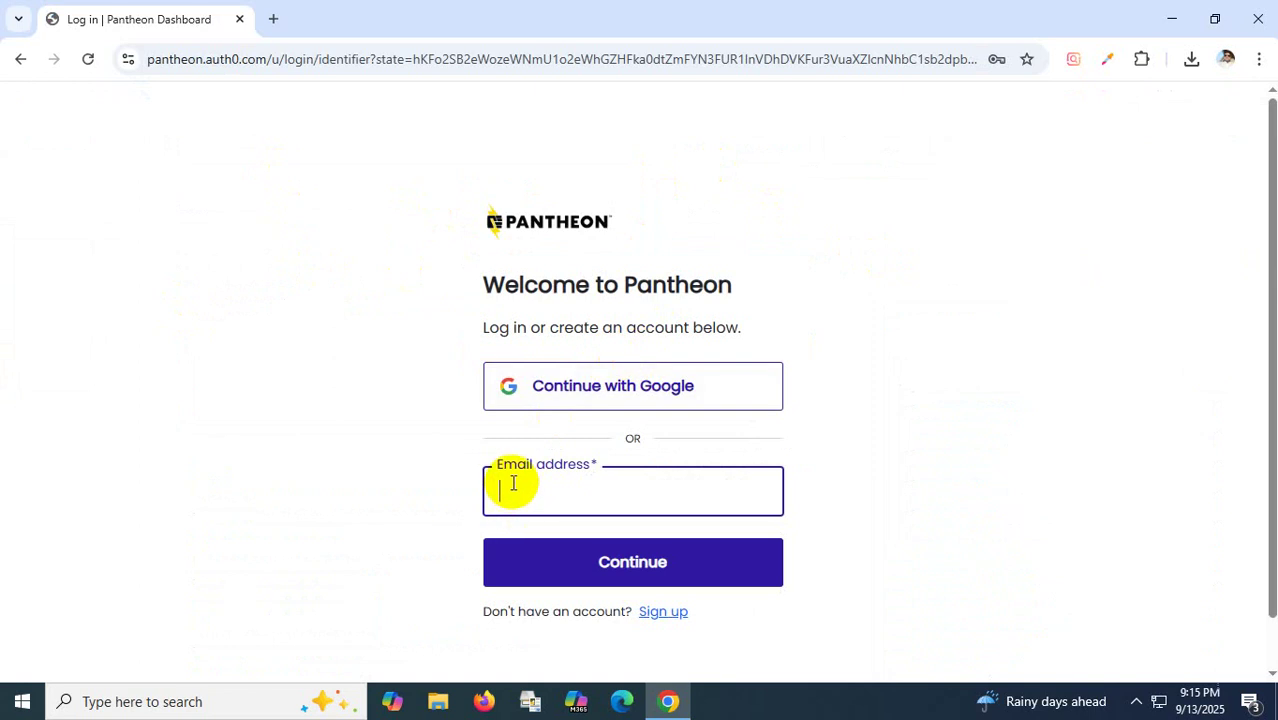
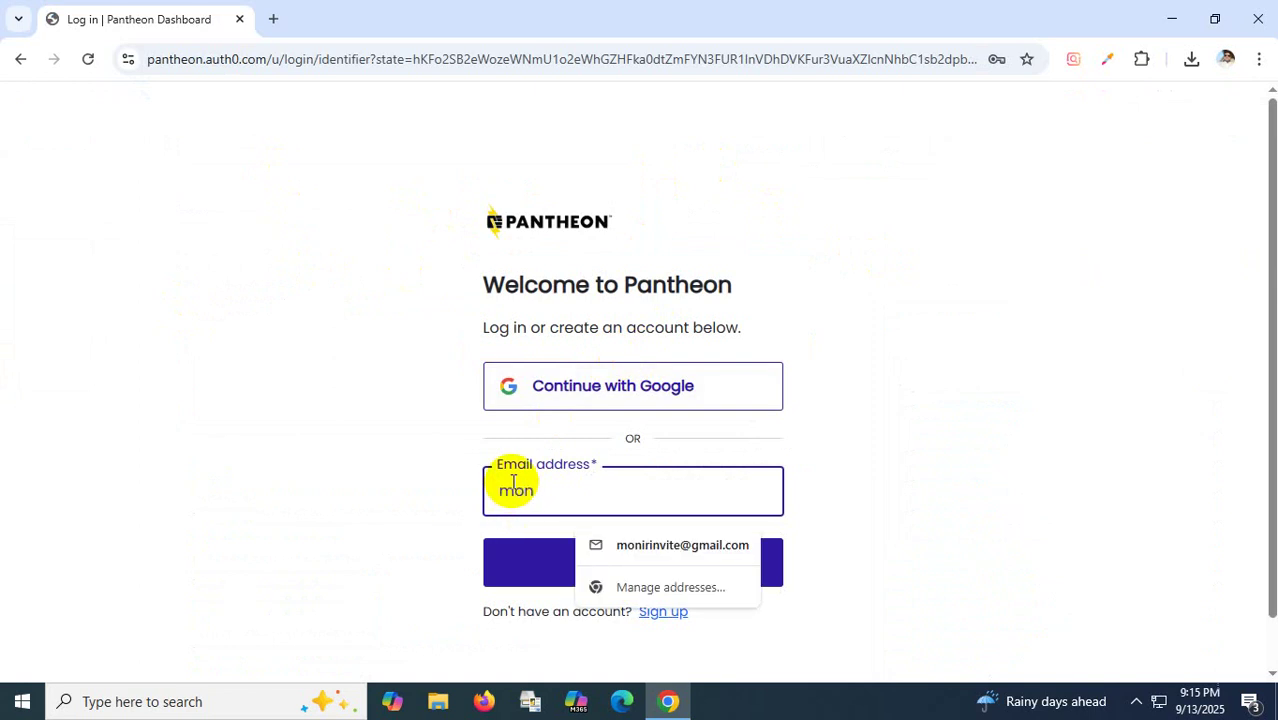
click(675, 545)
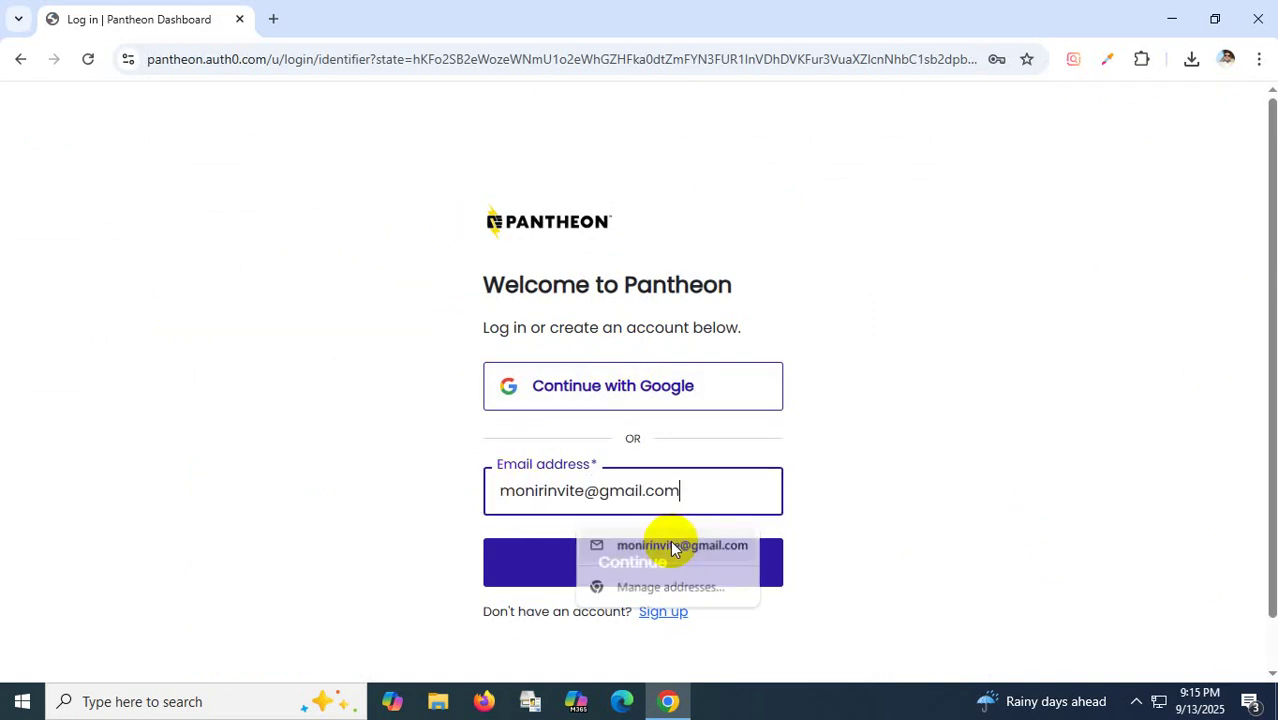
click(657, 568)
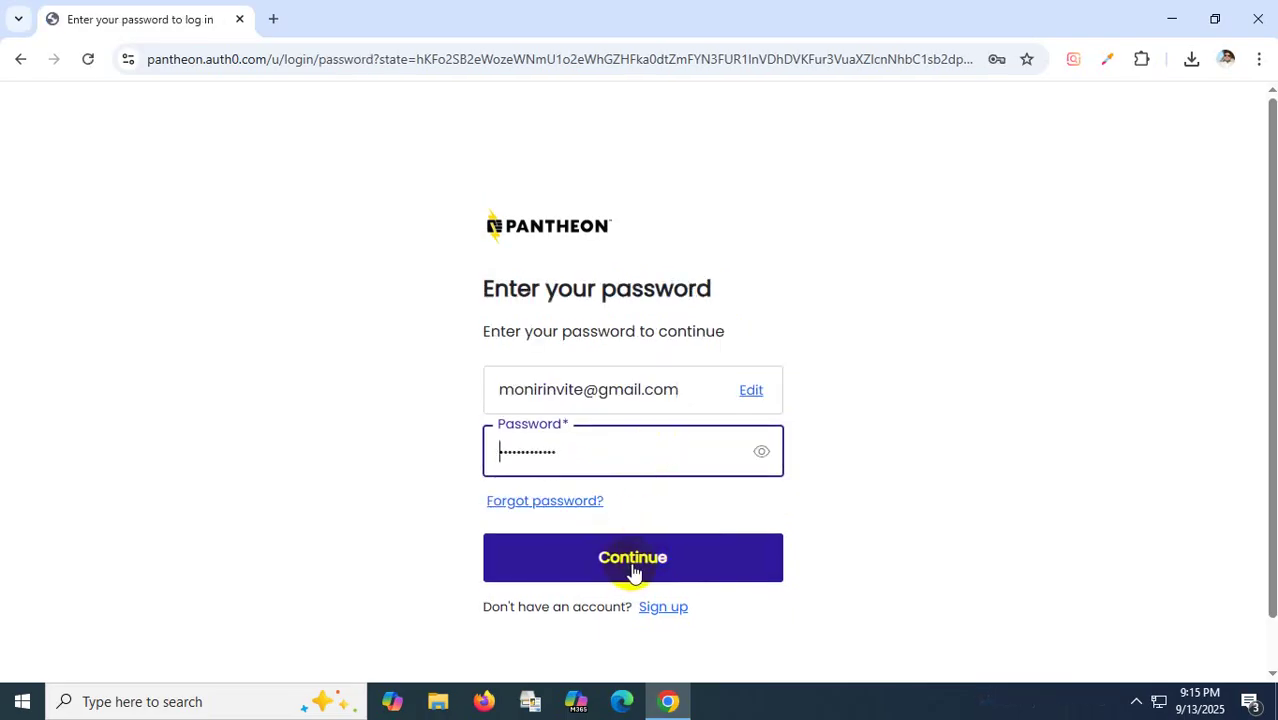
click(633, 570)
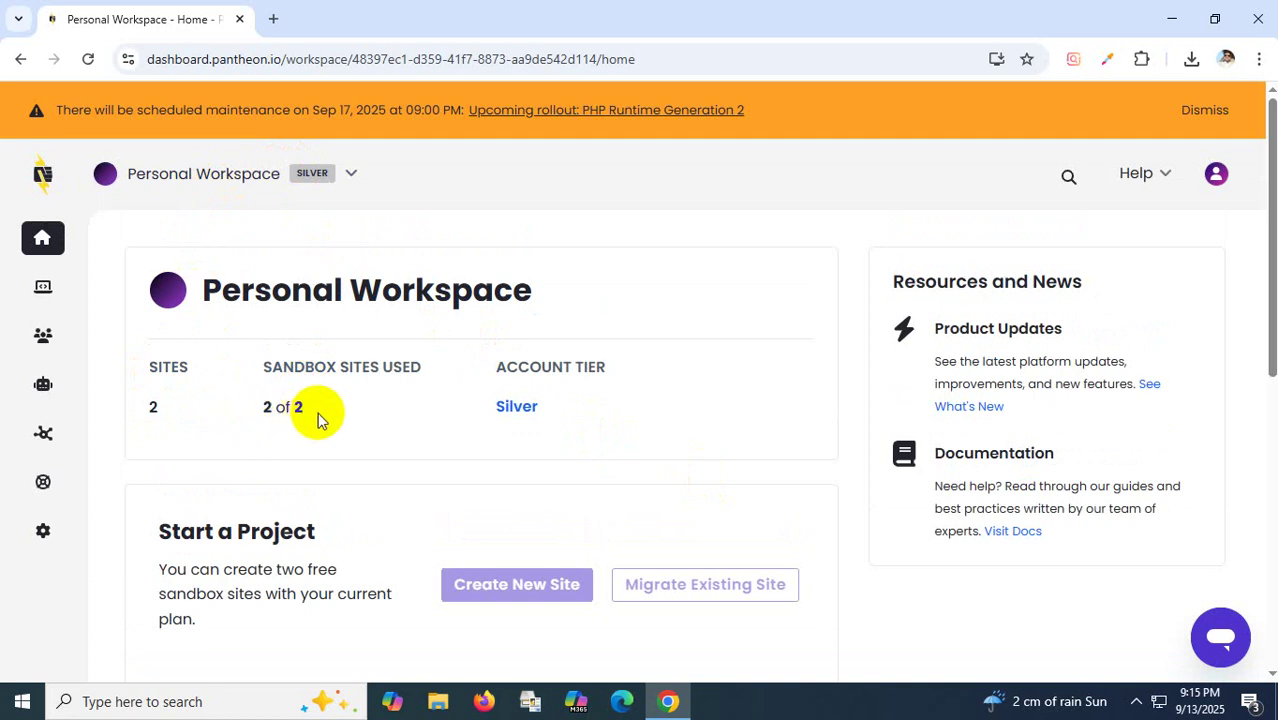
Open the Site list from the sidebar Sites flyout to show beehomesltd and smilingbangladesh.
scroll(309, 415, down, 3)
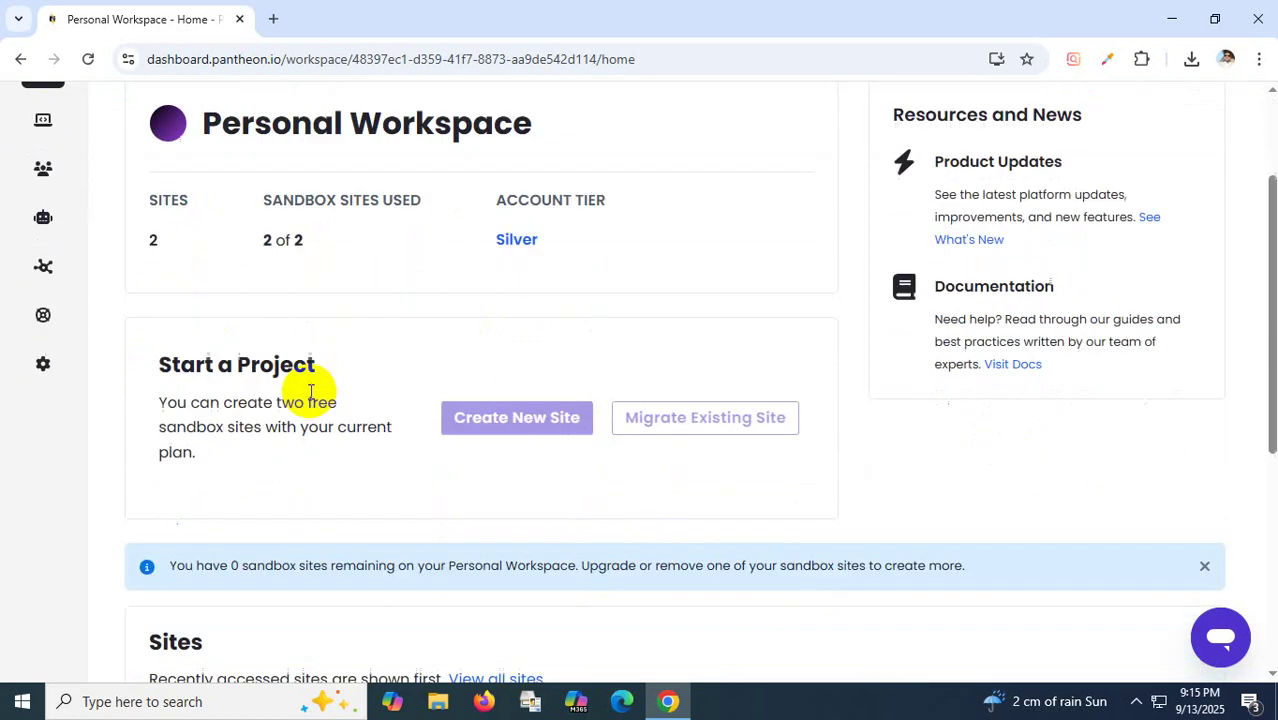
scroll(307, 360, up, 2)
scroll(309, 344, down, 5)
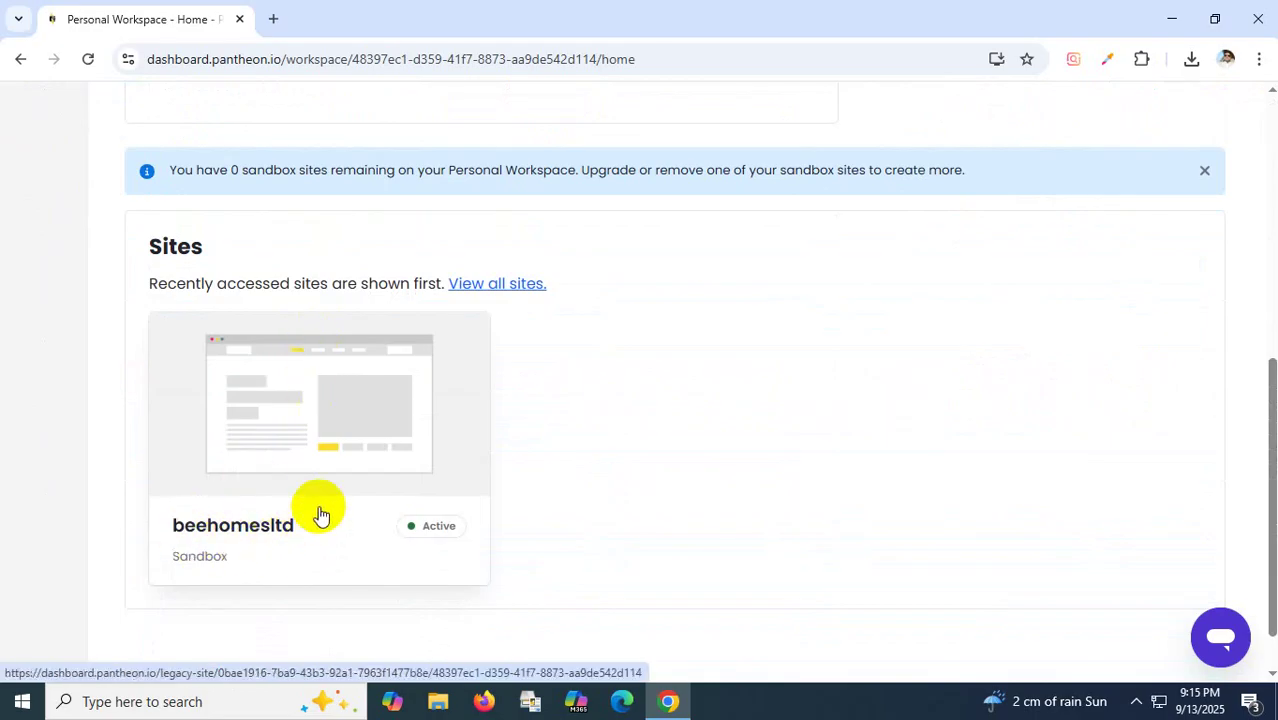
scroll(802, 508, up, 5)
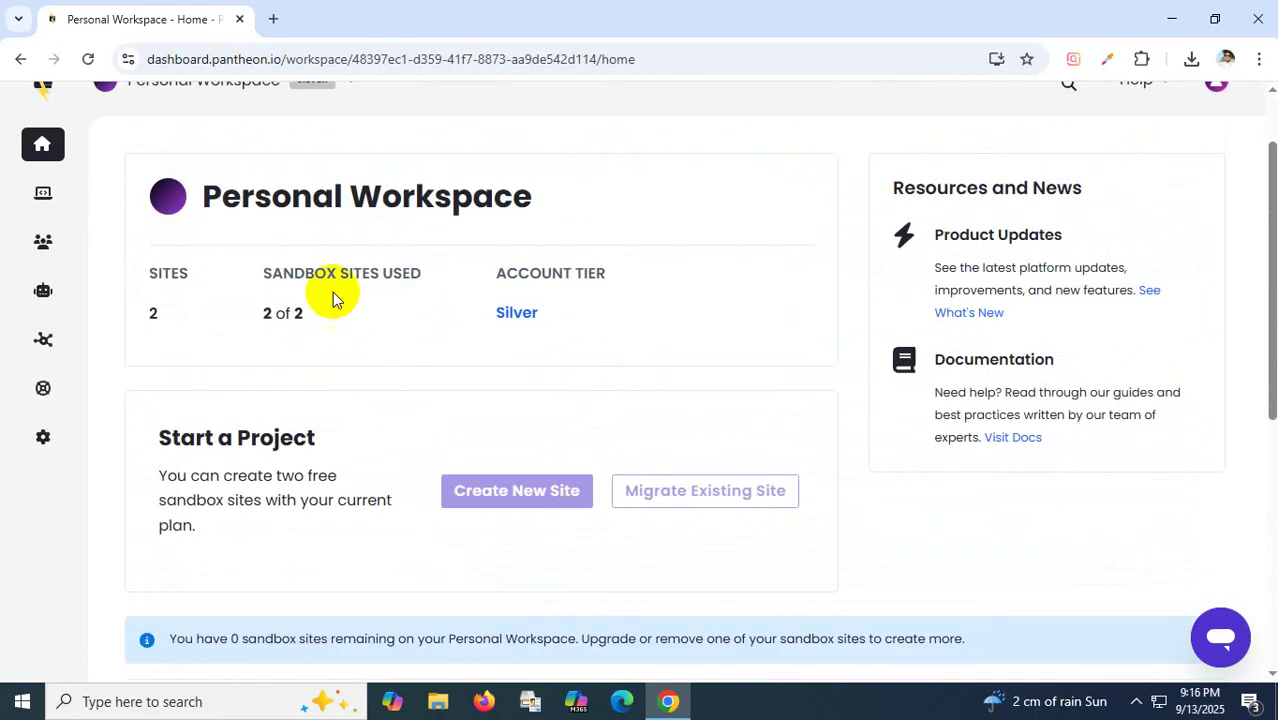
mouse_move(40, 192)
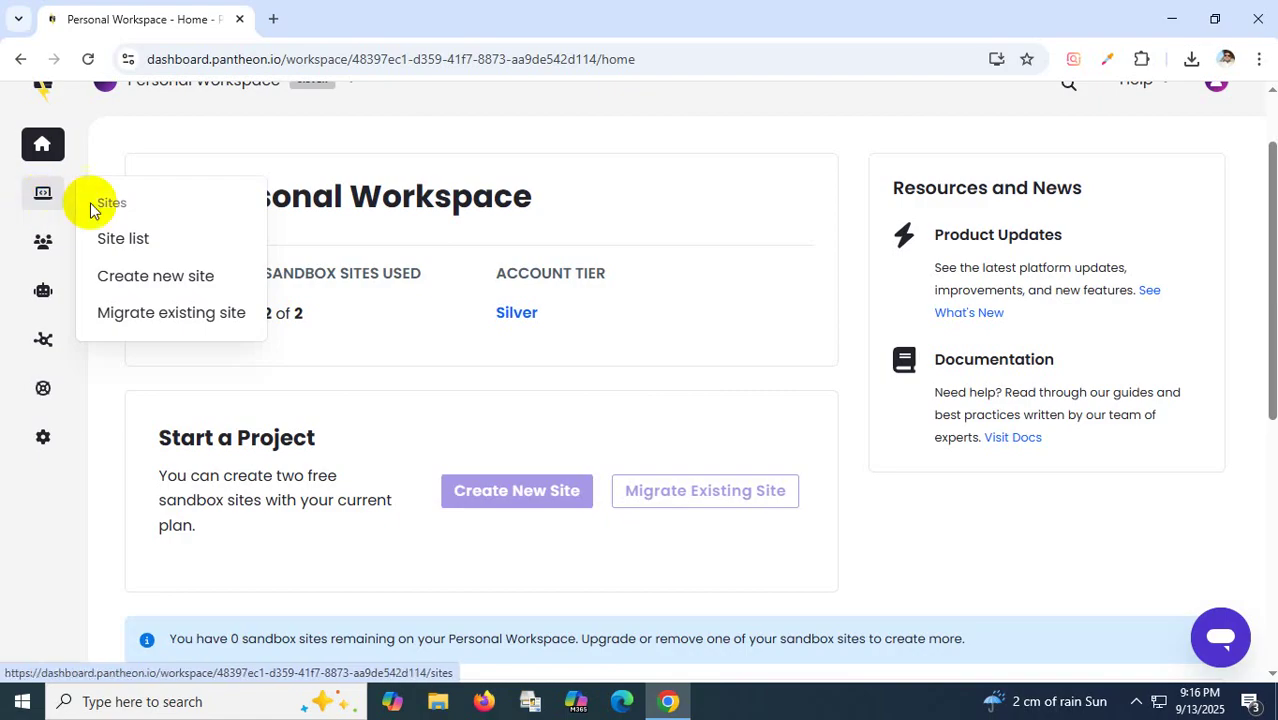
click(137, 243)
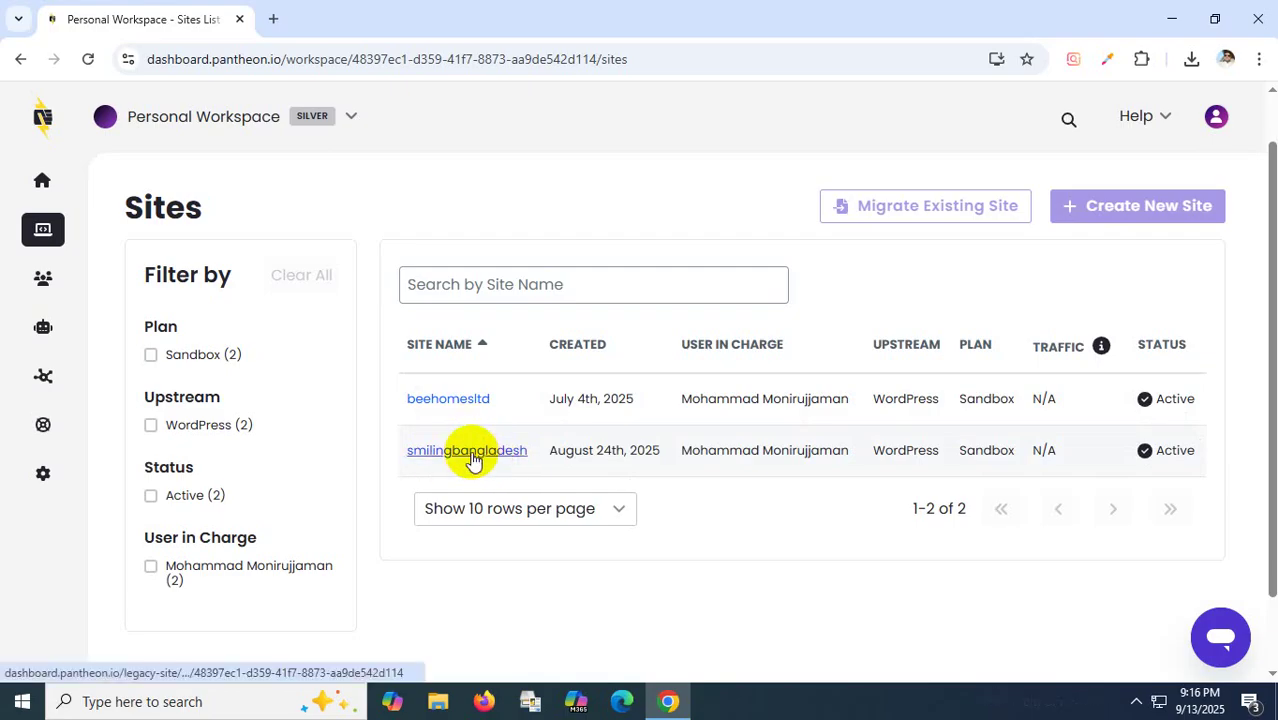
click(473, 456)
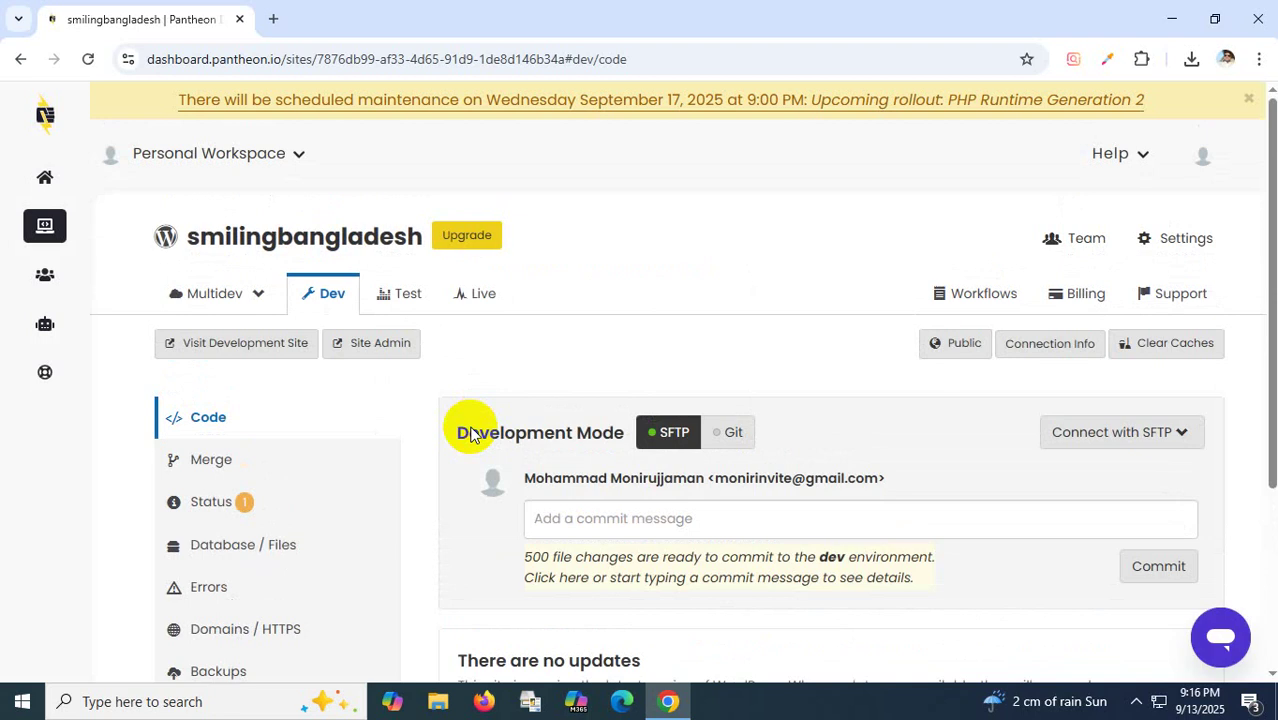
scroll(389, 383, down, 1)
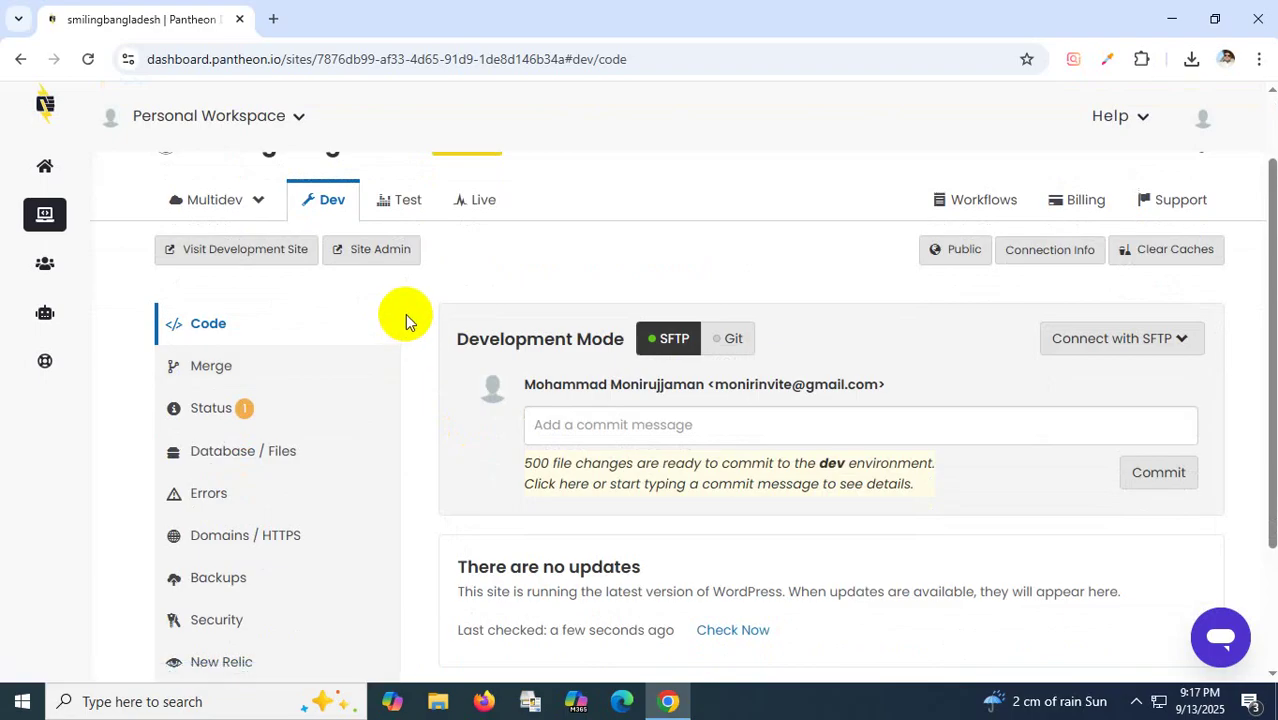
scroll(405, 314, up, 1)
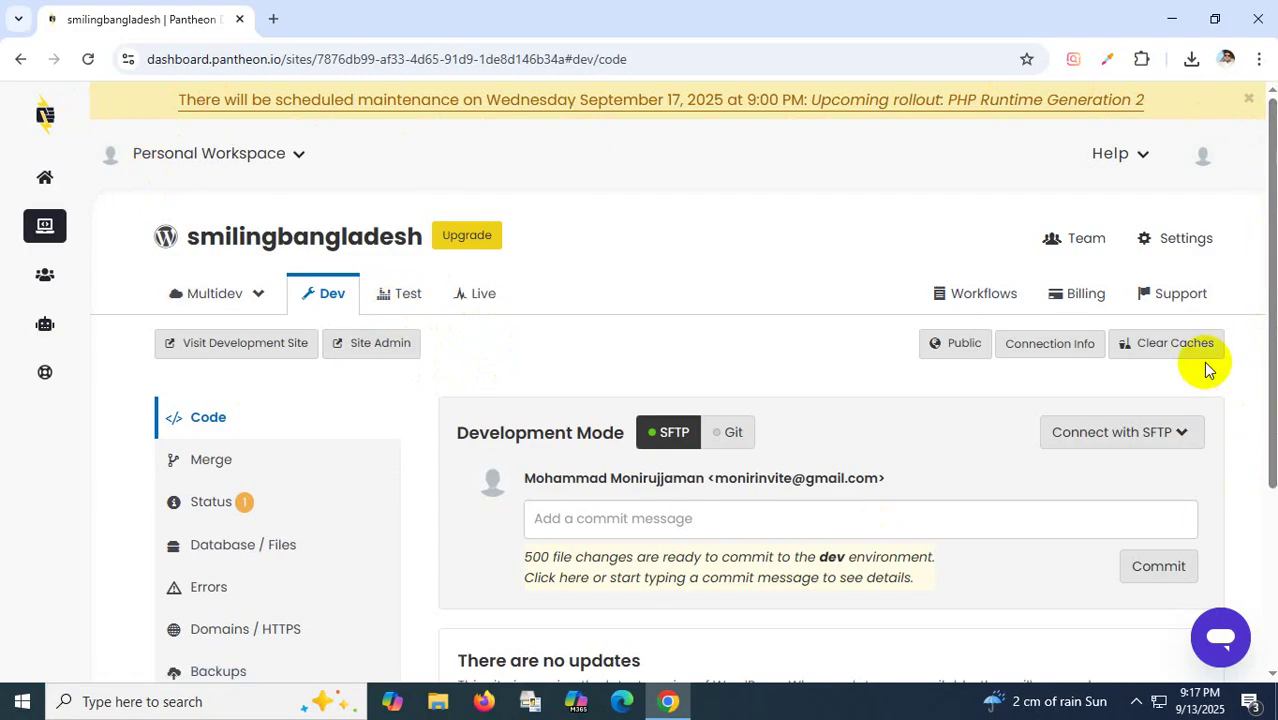
In smilingbangladesh's Settings, go to Delete site and press the red Delete Site button.
click(1174, 245)
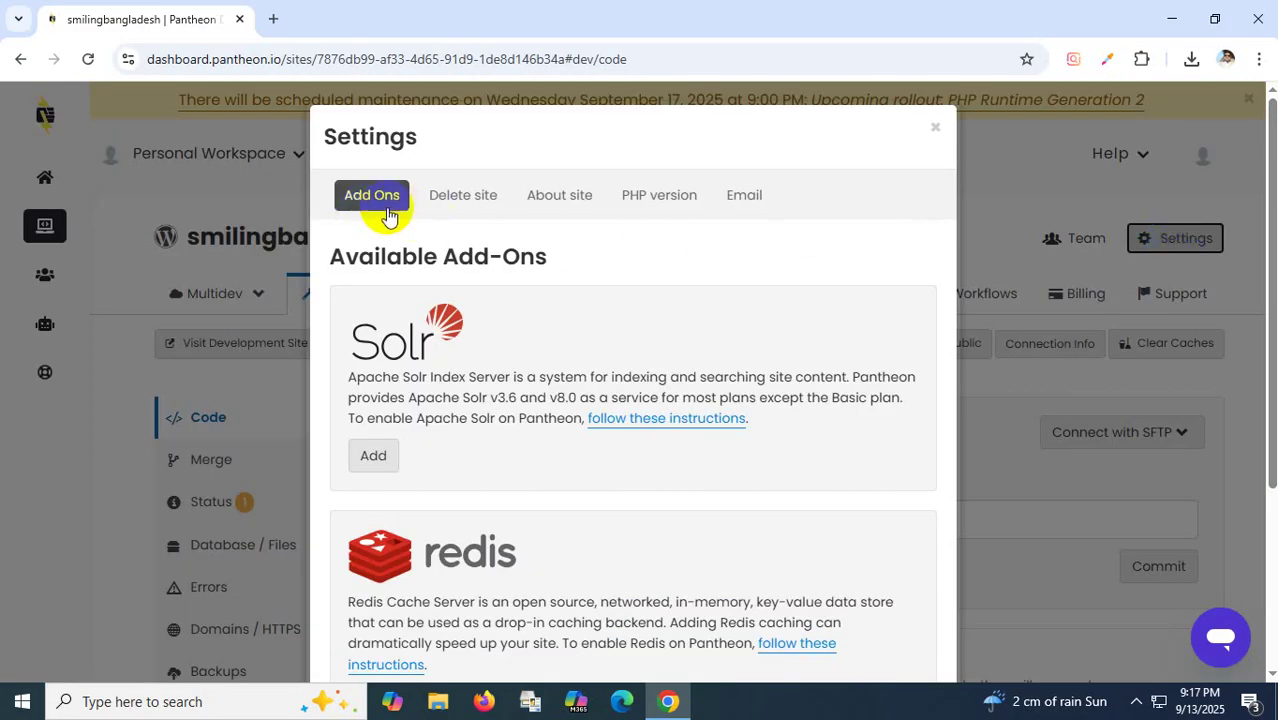
click(466, 197)
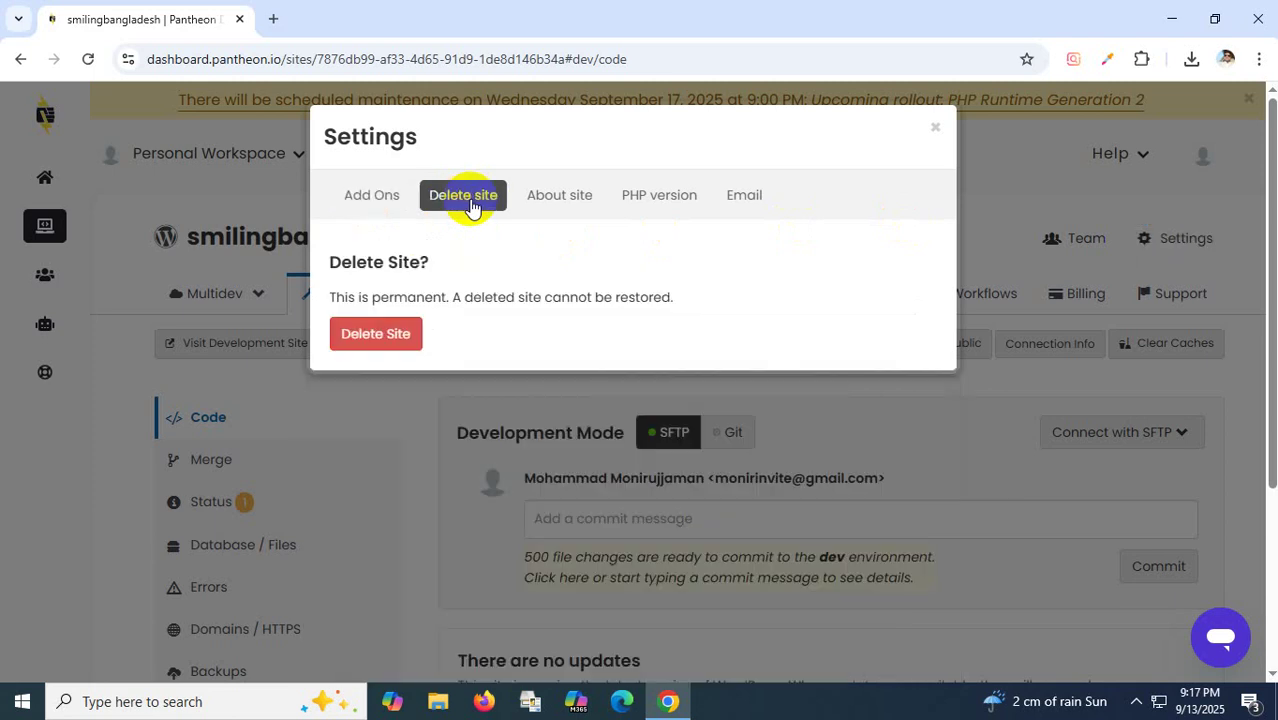
click(471, 205)
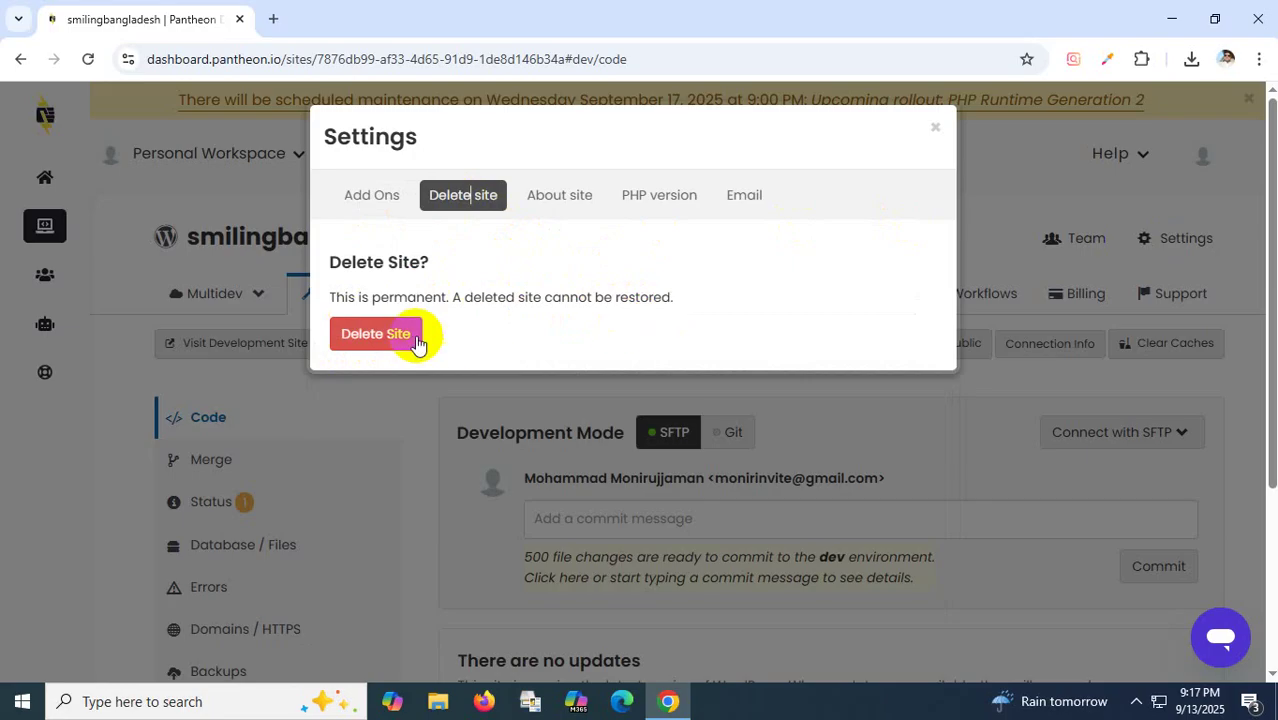
click(378, 336)
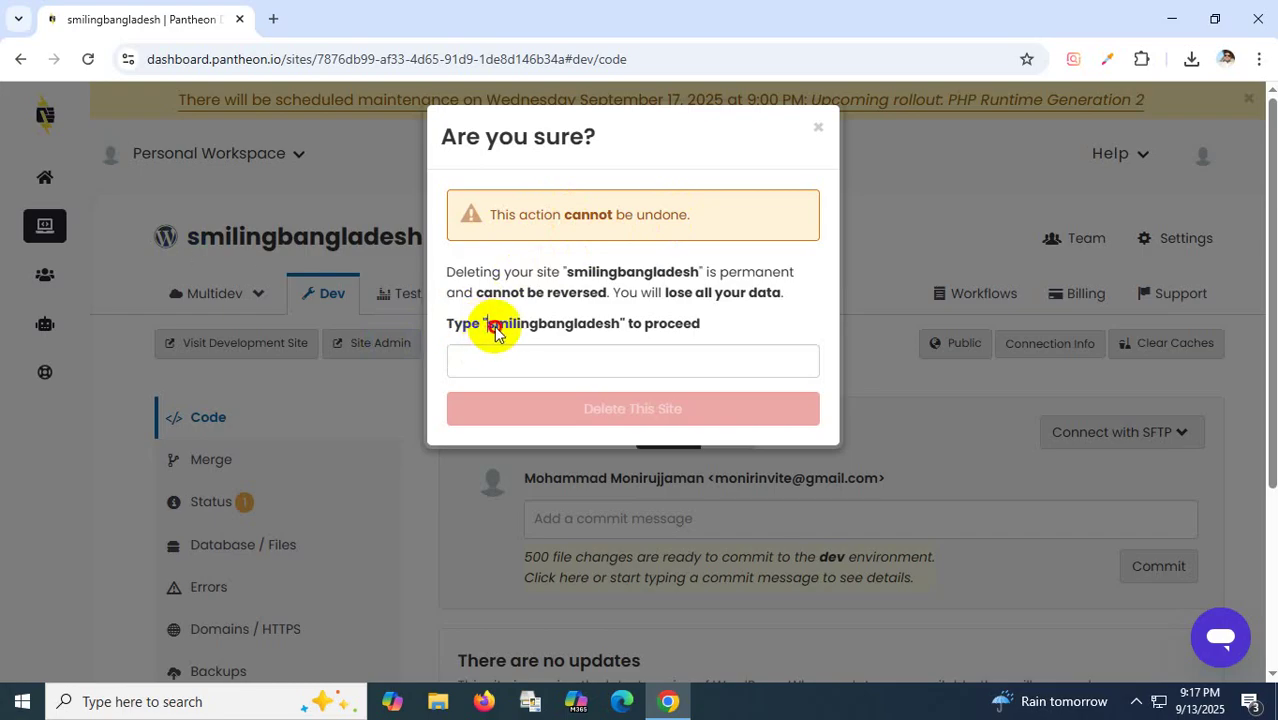
Copy 'smilingbangladesh' into the confirmation field and confirm with Delete This Site.
drag(487, 325, 617, 326)
key(ctrl+c)
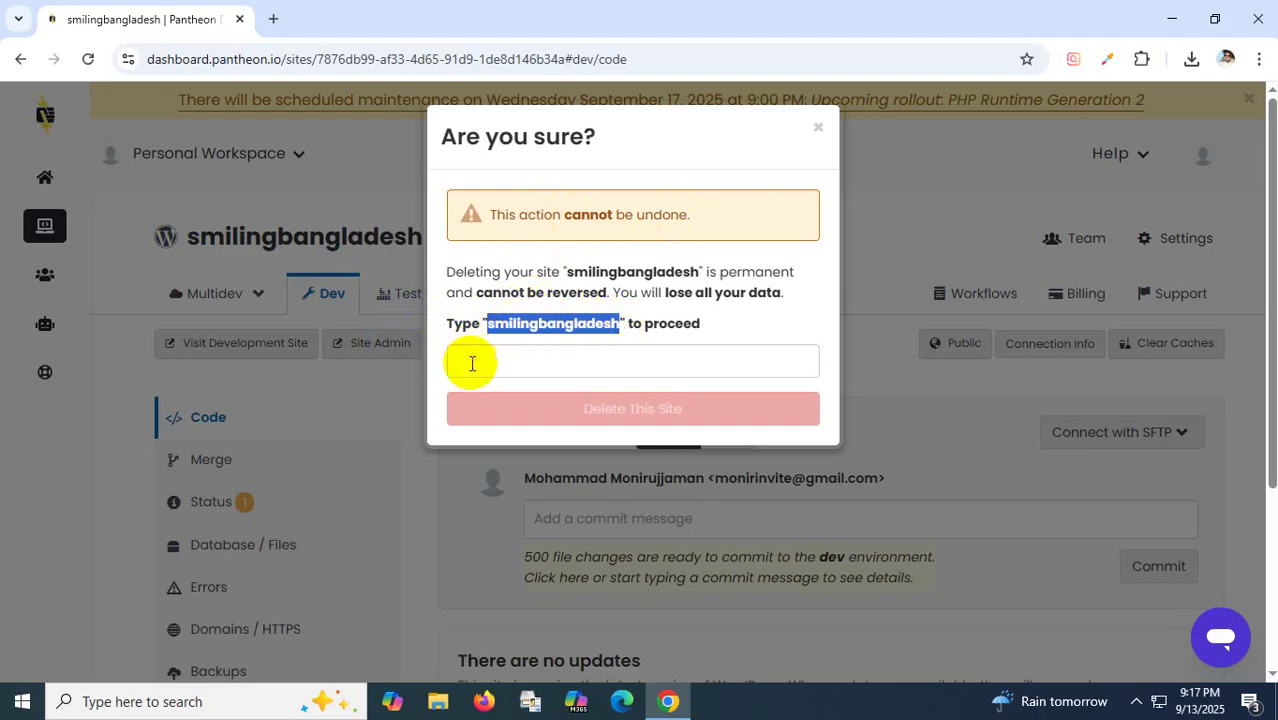
click(472, 354)
key(ctrl+v)
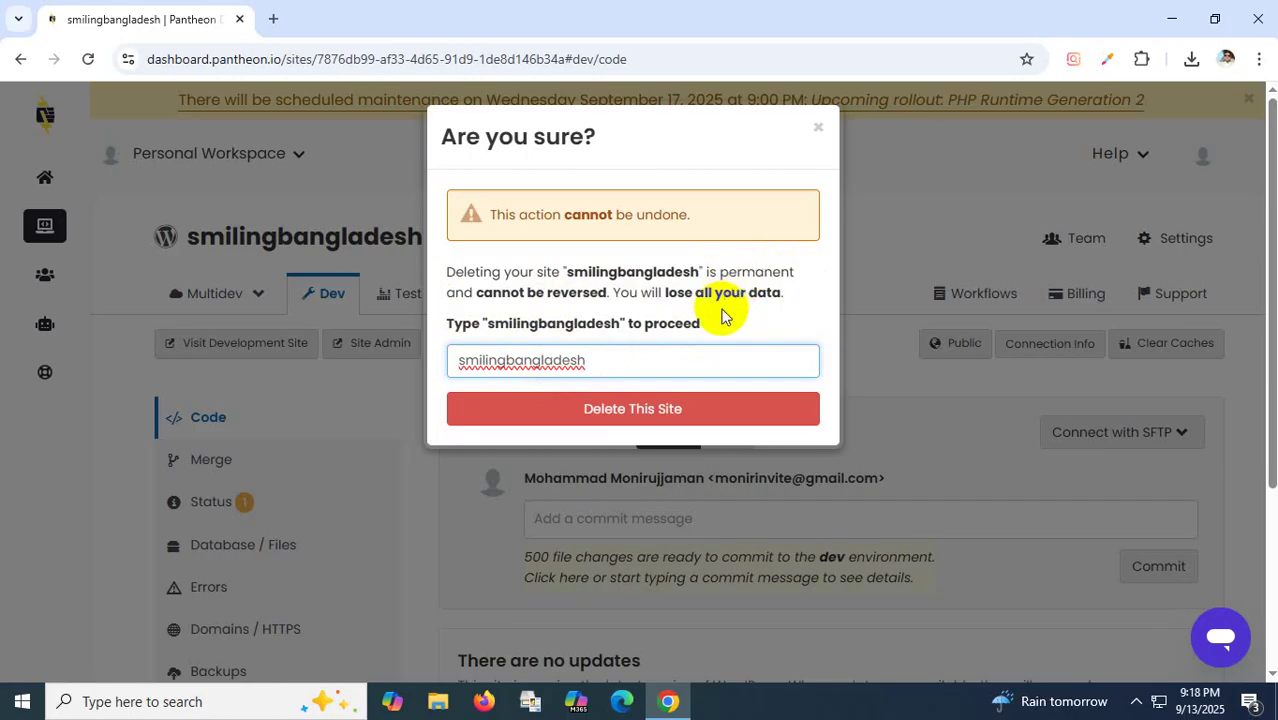
click(624, 420)
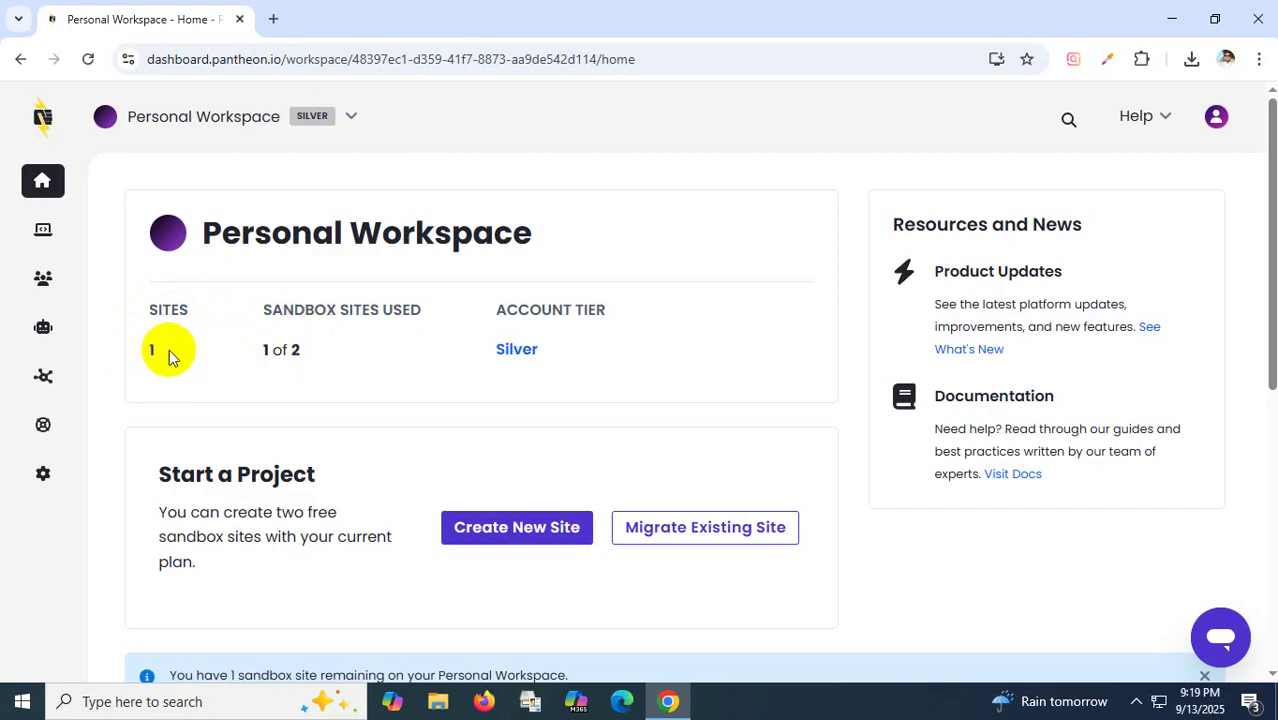
Start Create New Site, then sign out of the Pantheon account from the avatar menu.
scroll(327, 351, down, 1)
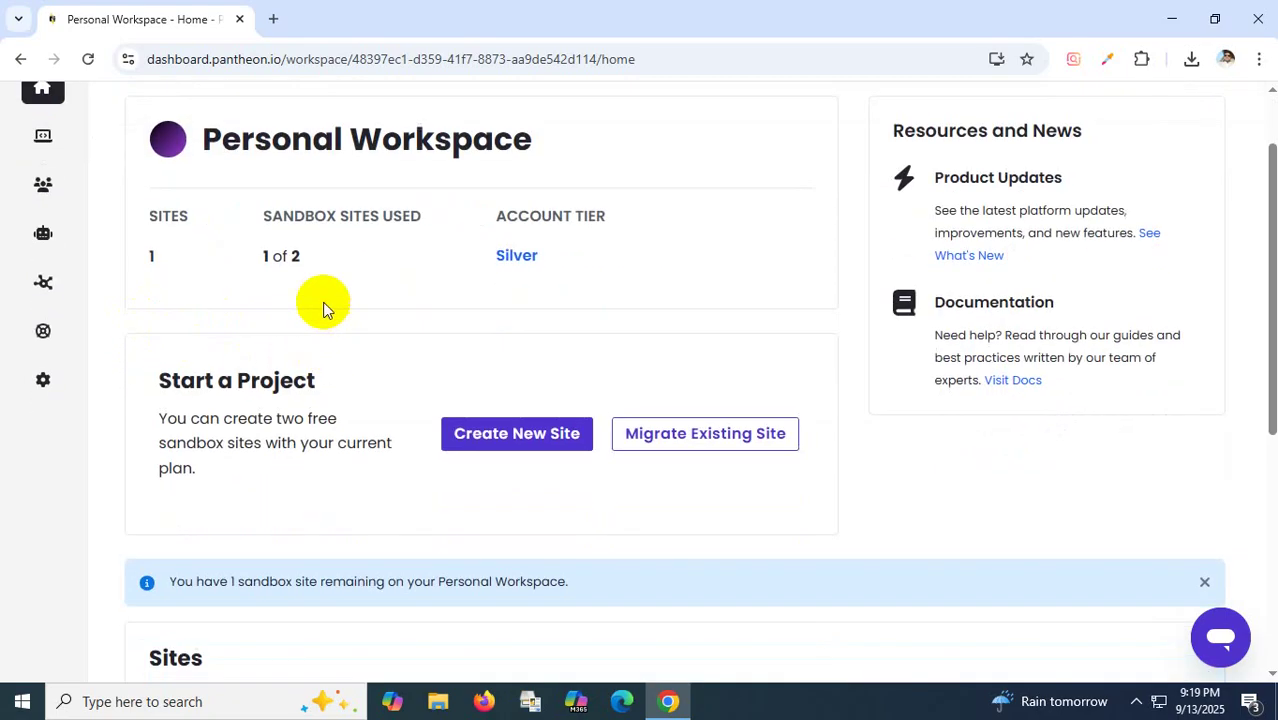
scroll(323, 309, down, 4)
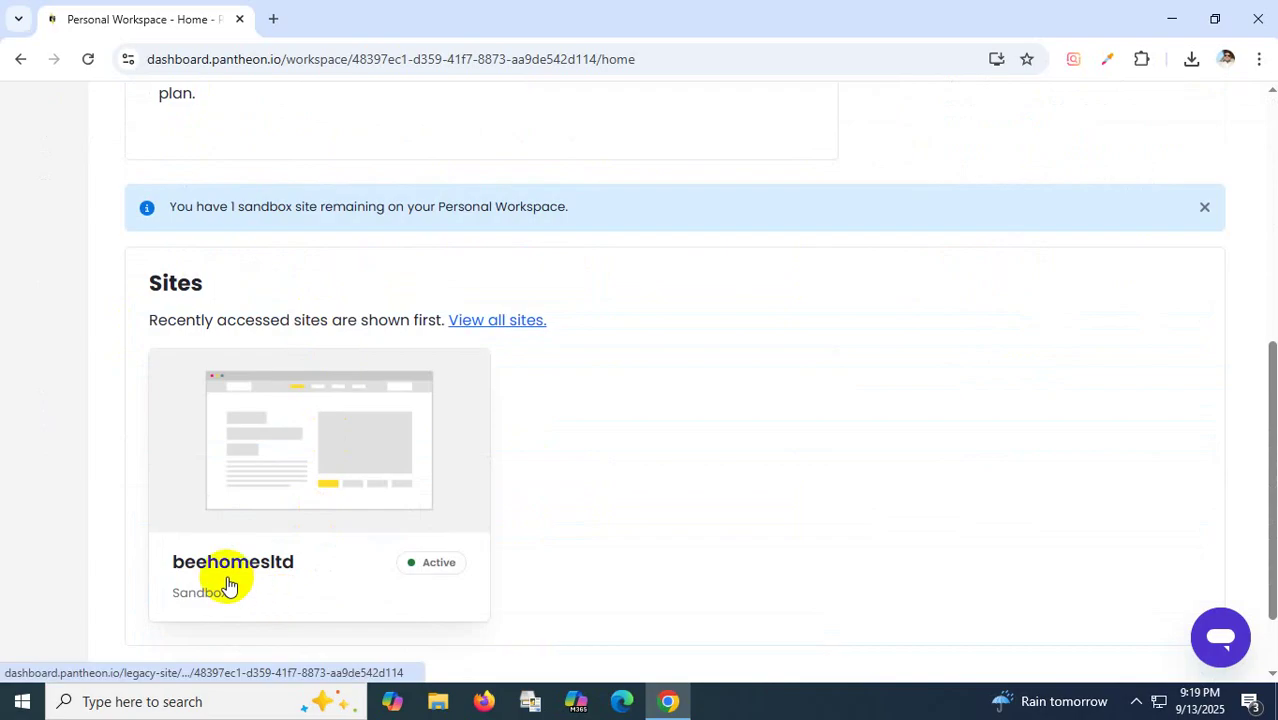
scroll(228, 584, up, 2)
scroll(365, 348, up, 2)
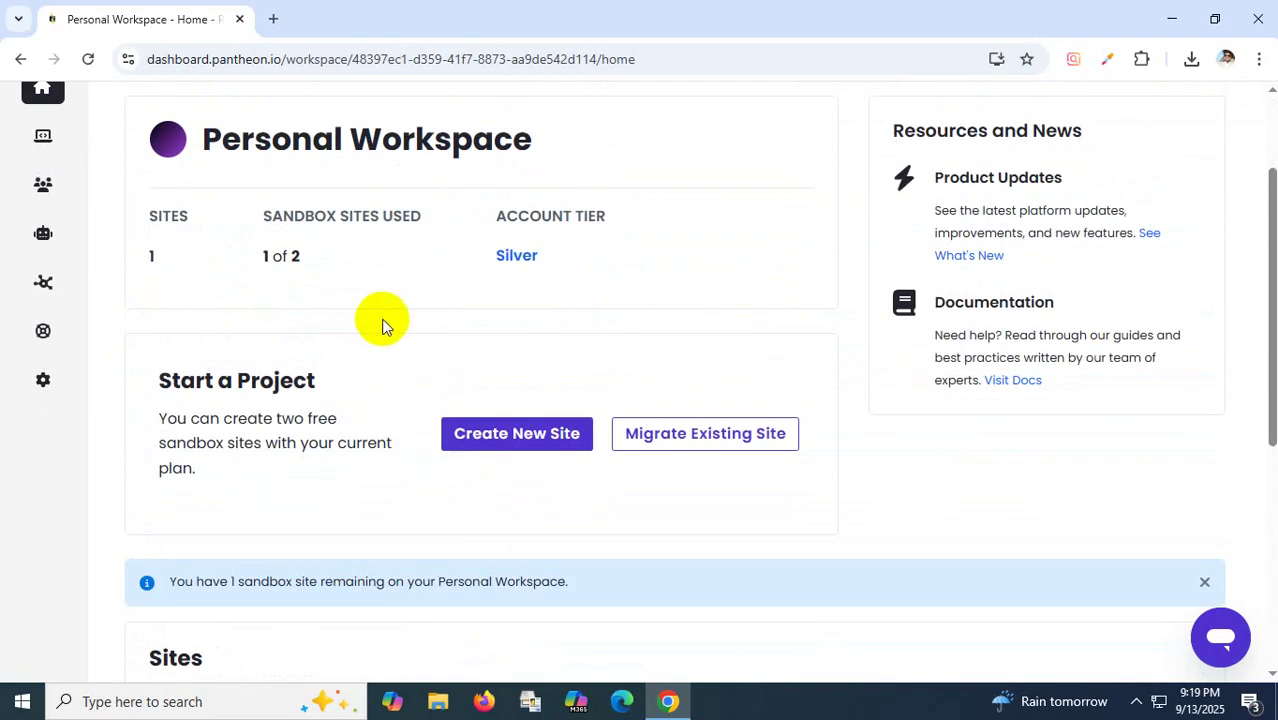
scroll(383, 325, up, 1)
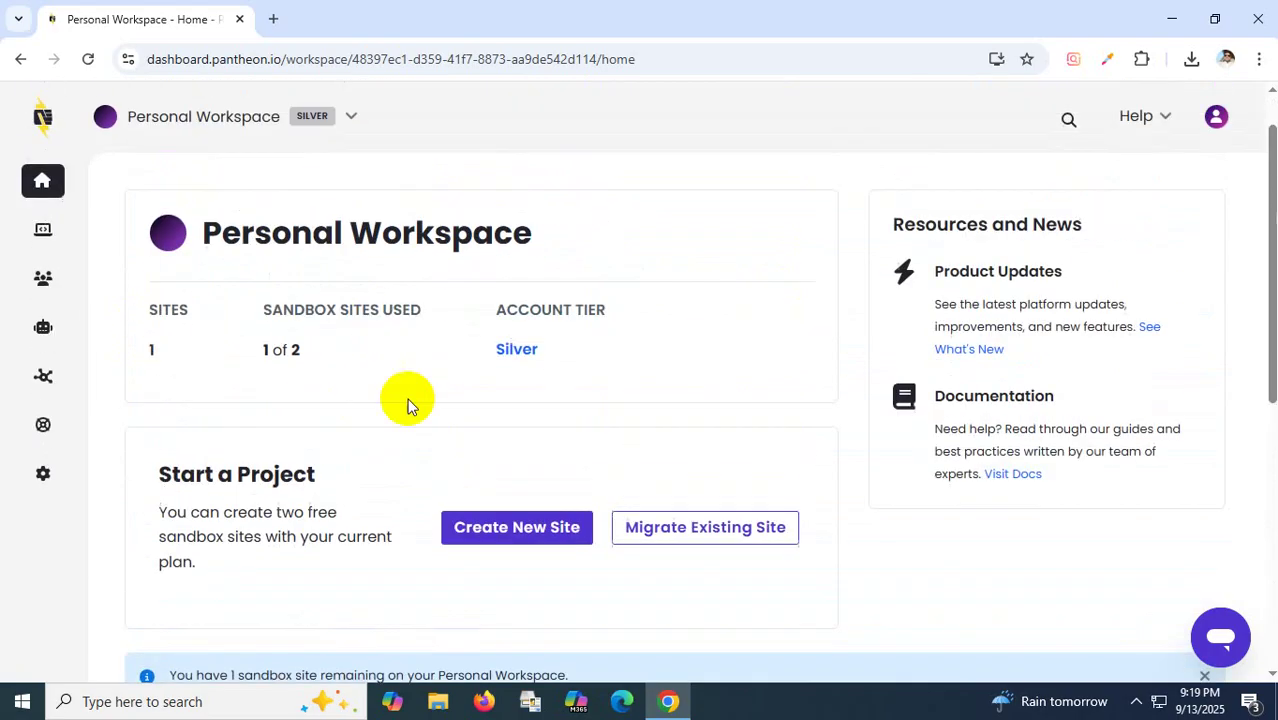
click(529, 528)
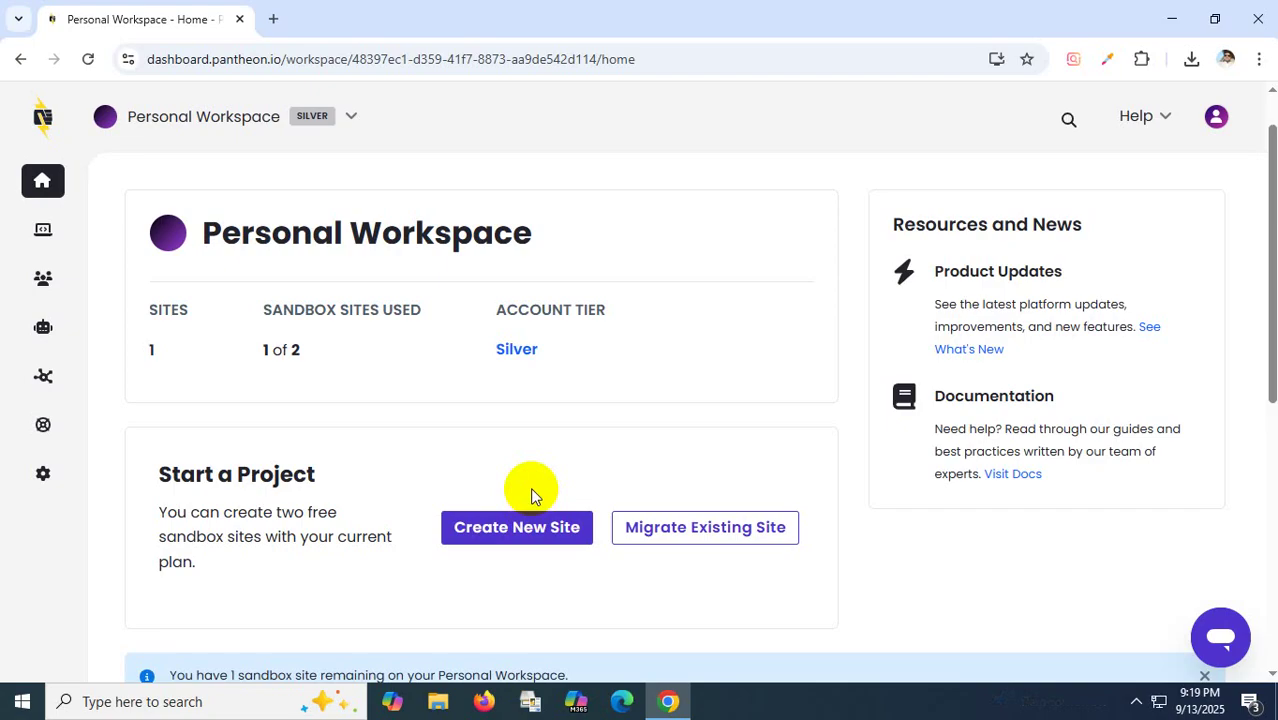
click(1214, 118)
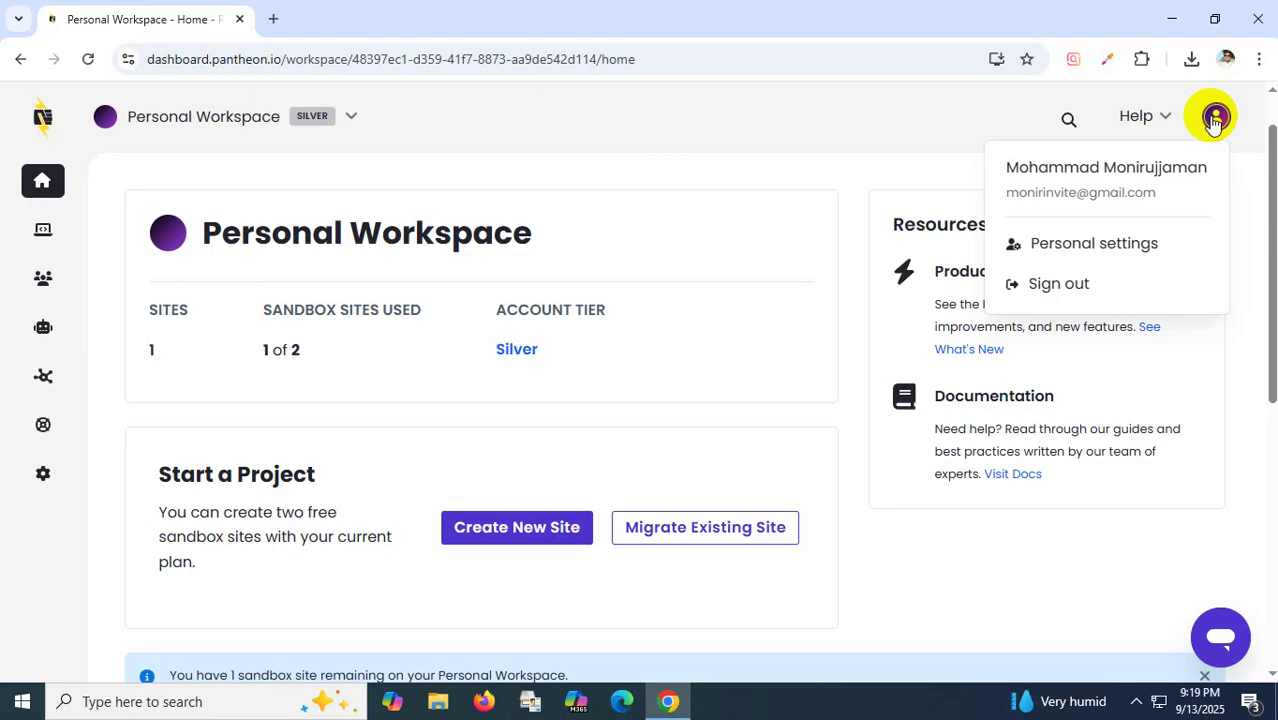
click(1073, 290)
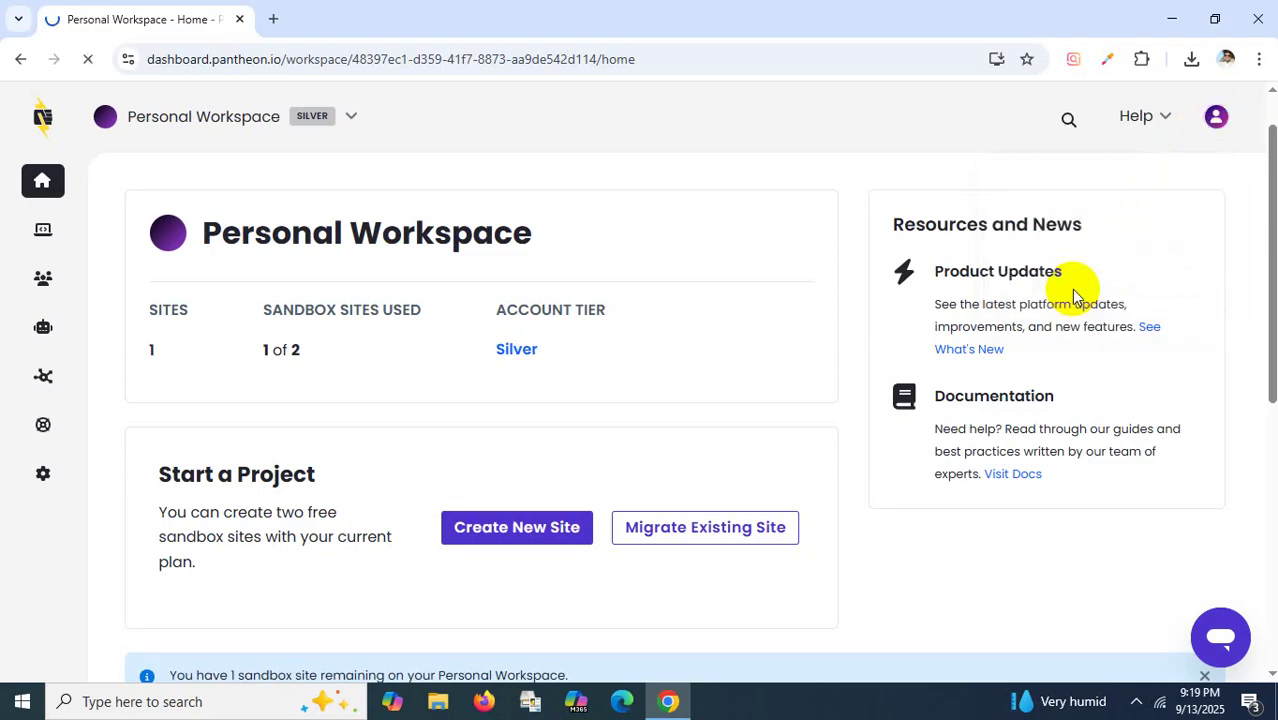